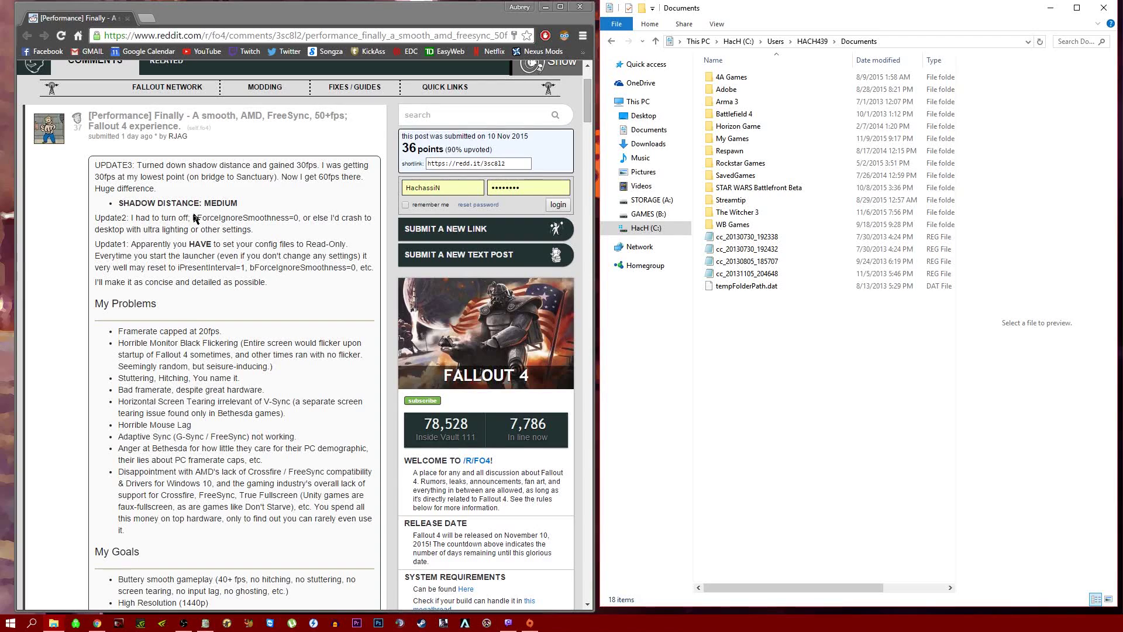
Scroll the Reddit guide to its 'Fallout 4 OPTIONS/SETTINGS' section
{"action": "scroll", "coordinate": [224, 285], "scroll_direction": "down", "scroll_amount": 3}
{"action": "scroll", "coordinate": [224, 285], "scroll_direction": "up", "scroll_amount": 3}
{"action": "scroll", "coordinate": [183, 193], "scroll_direction": "down", "scroll_amount": 6}
{"action": "scroll", "coordinate": [206, 253], "scroll_direction": "down", "scroll_amount": 9}
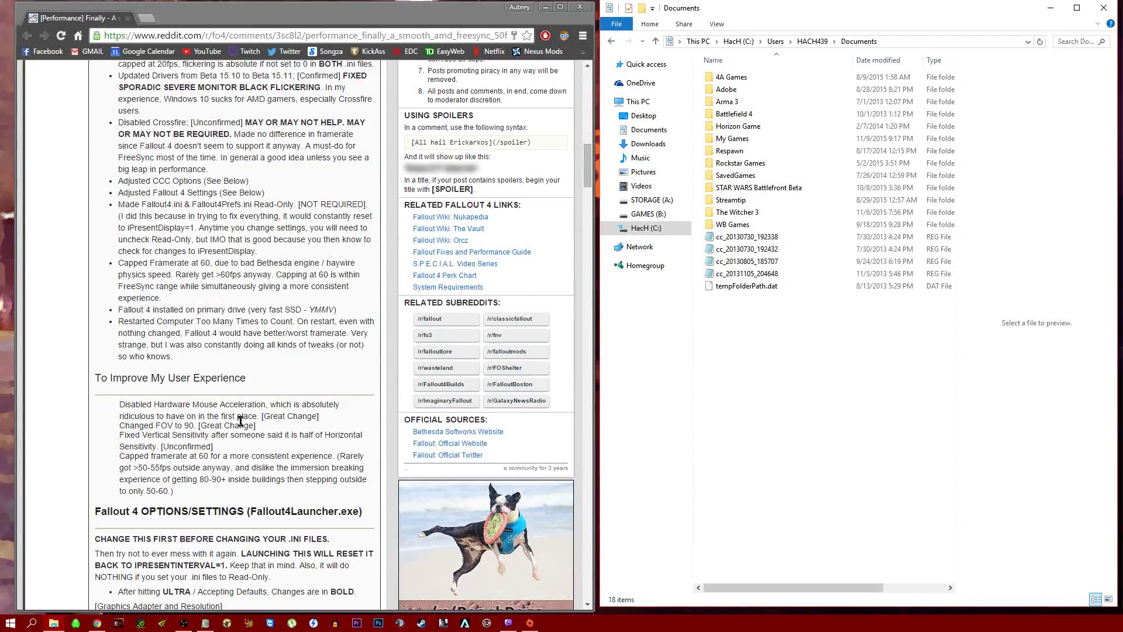
{"action": "scroll", "coordinate": [262, 311], "scroll_direction": "up", "scroll_amount": 5}
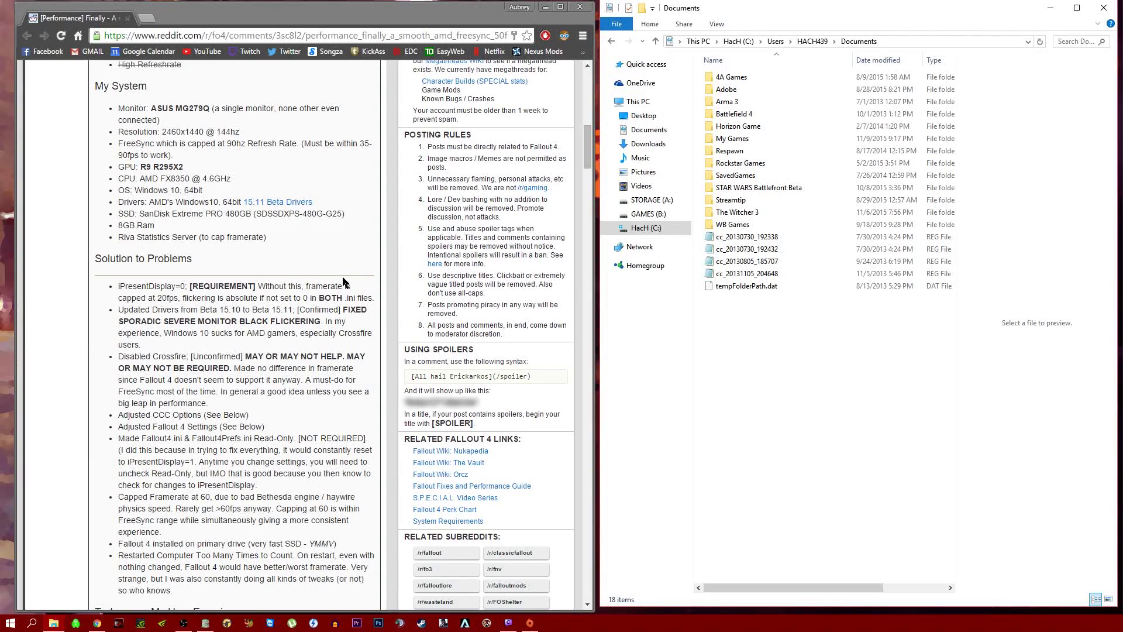
{"action": "scroll", "coordinate": [314, 276], "scroll_direction": "up", "scroll_amount": 6}
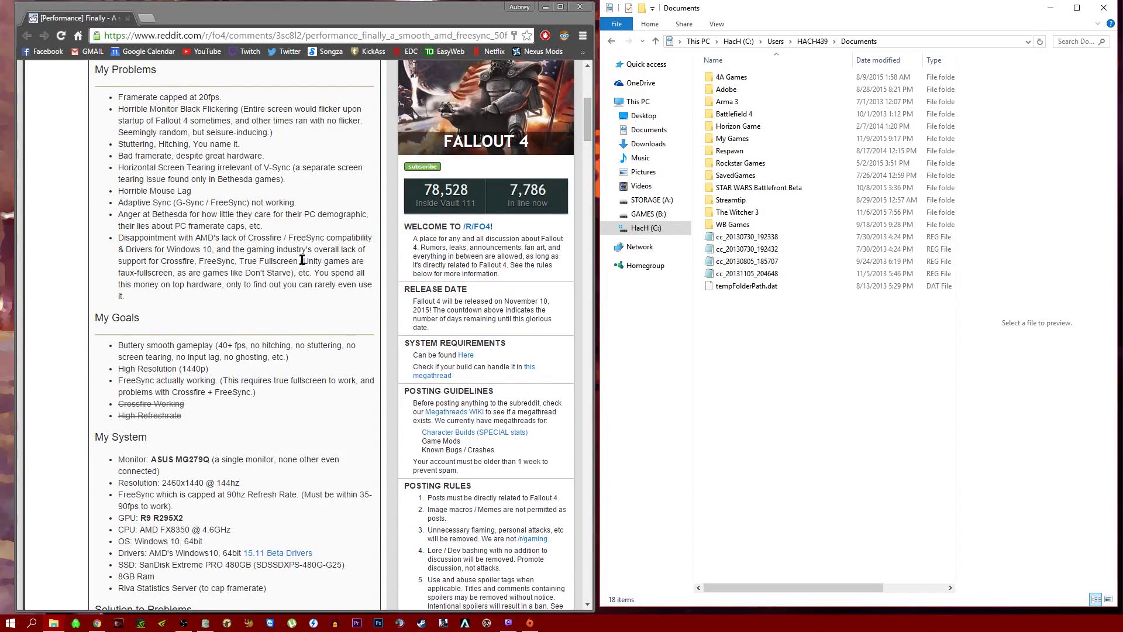
{"action": "scroll", "coordinate": [294, 294], "scroll_direction": "up", "scroll_amount": 4}
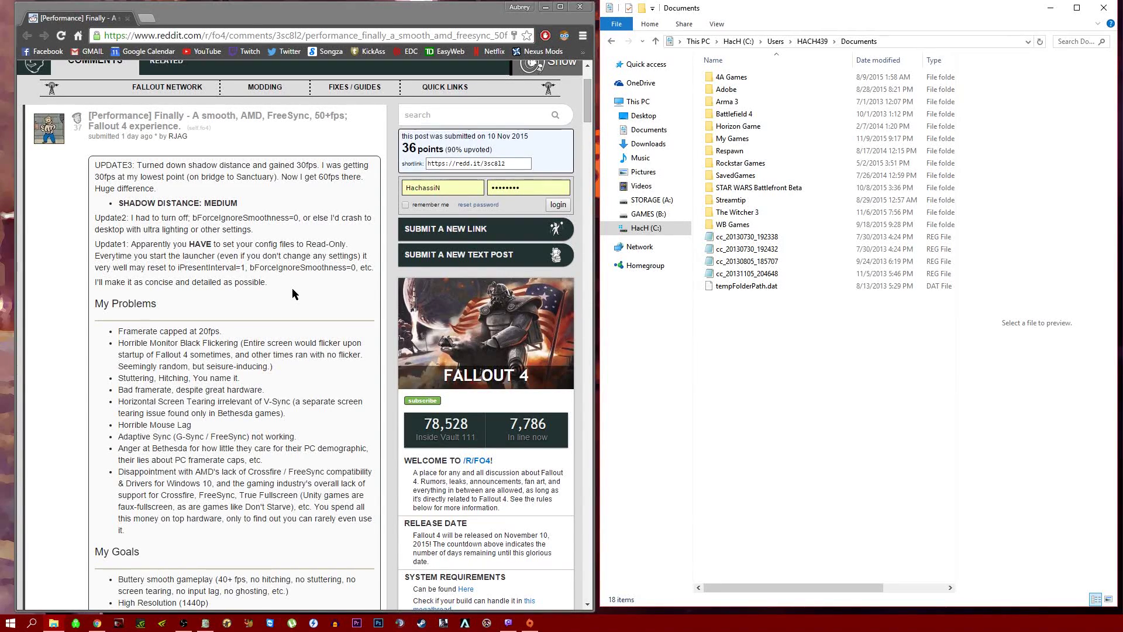
{"action": "scroll", "coordinate": [295, 296], "scroll_direction": "down", "scroll_amount": 6}
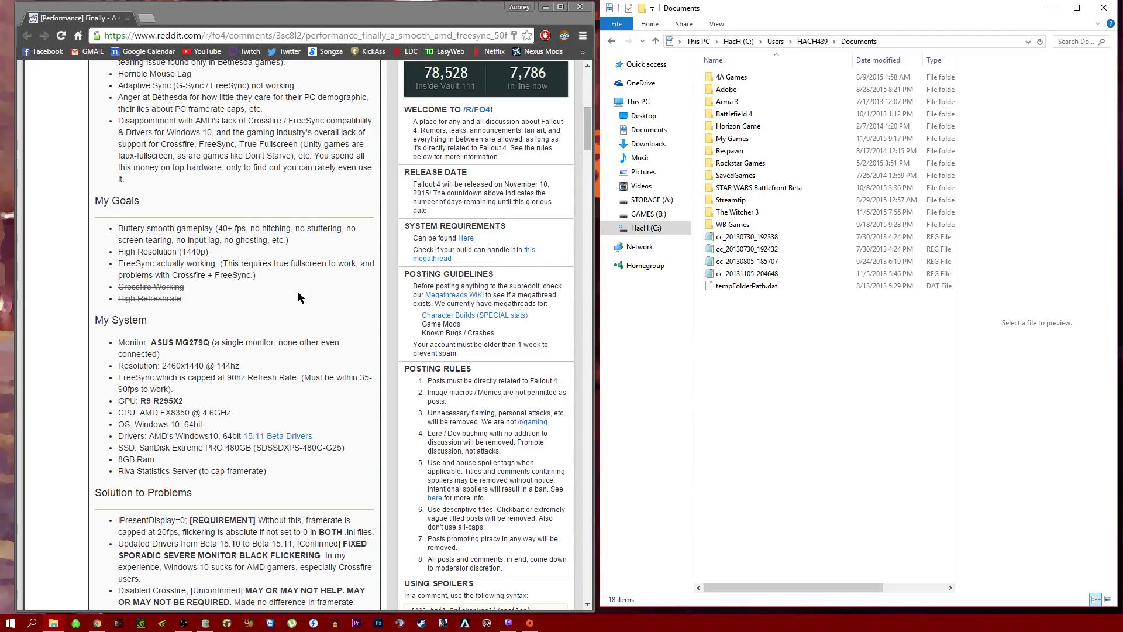
{"action": "scroll", "coordinate": [282, 338], "scroll_direction": "up", "scroll_amount": 4}
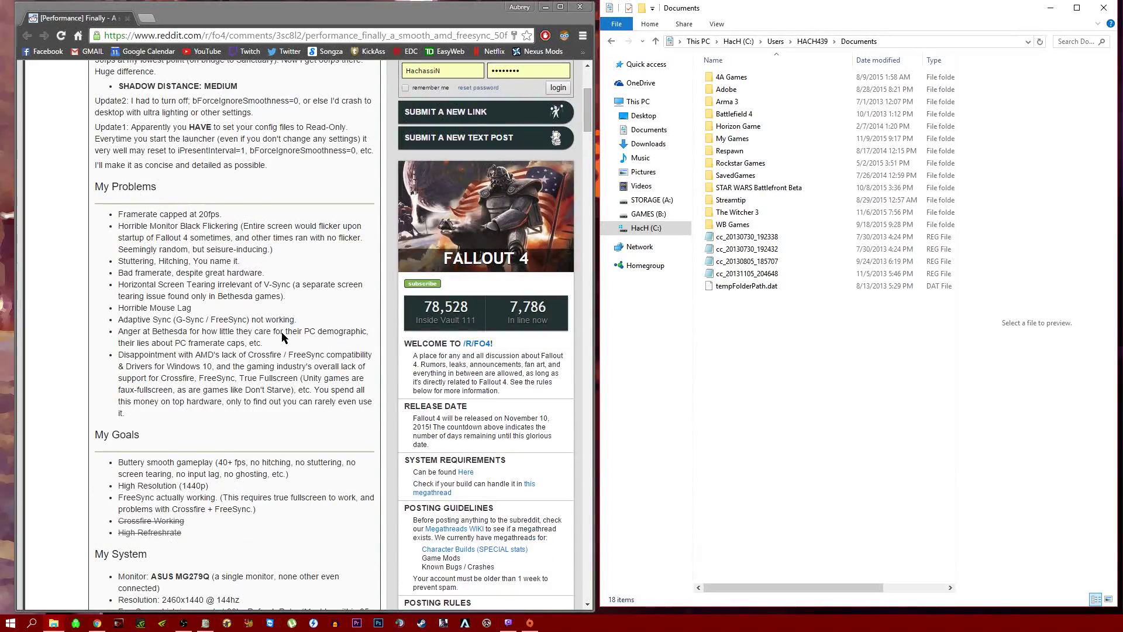
{"action": "scroll", "coordinate": [218, 225], "scroll_direction": "up", "scroll_amount": 5}
{"action": "scroll", "coordinate": [234, 246], "scroll_direction": "down", "scroll_amount": 5}
{"action": "scroll", "coordinate": [214, 310], "scroll_direction": "down", "scroll_amount": 6}
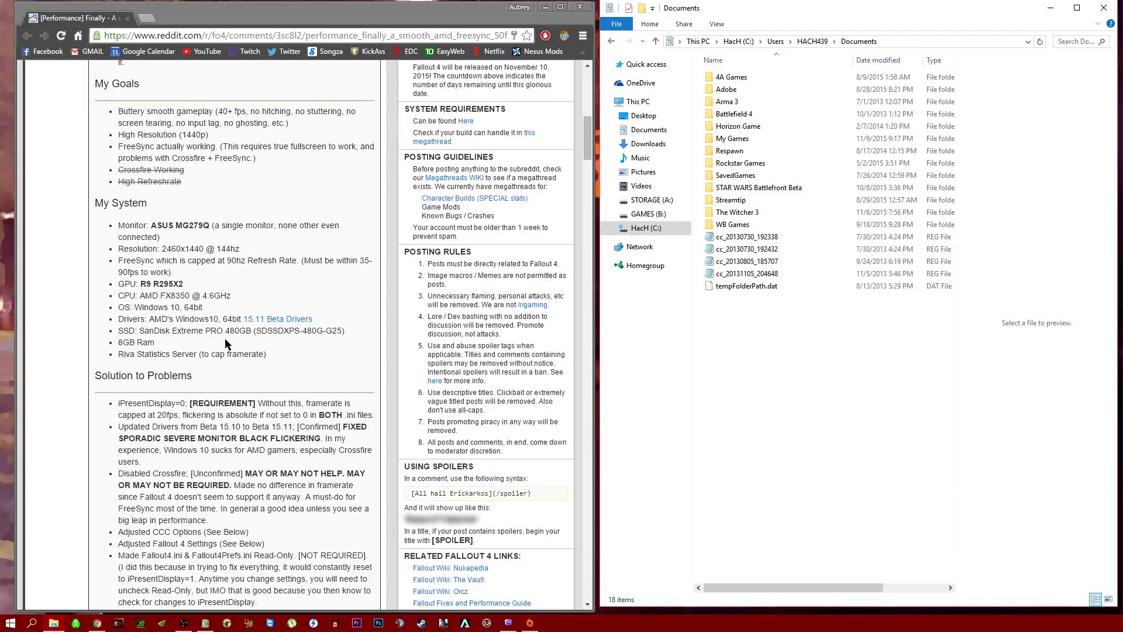
{"action": "scroll", "coordinate": [228, 344], "scroll_direction": "down", "scroll_amount": 4}
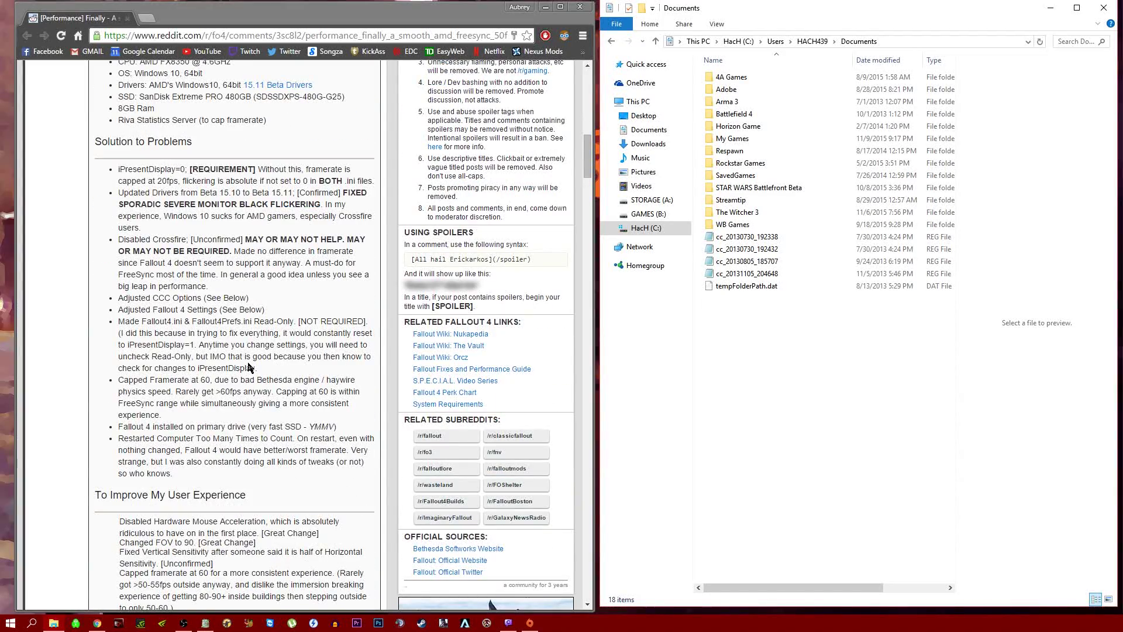
{"action": "scroll", "coordinate": [235, 347], "scroll_direction": "up", "scroll_amount": 6}
{"action": "scroll", "coordinate": [233, 342], "scroll_direction": "up", "scroll_amount": 5}
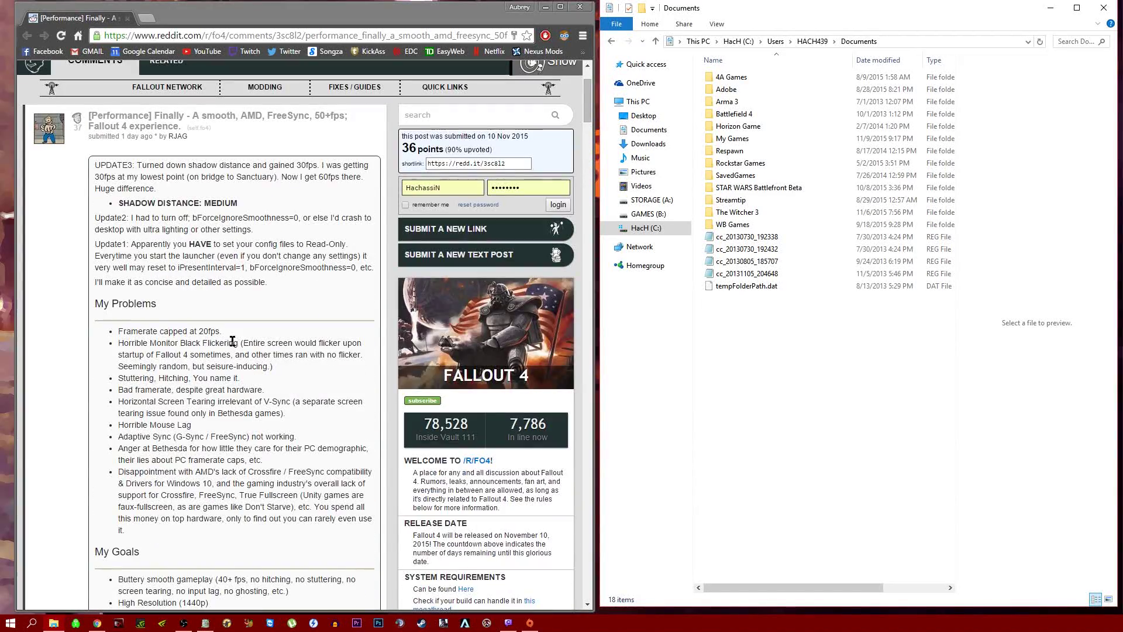
{"action": "scroll", "coordinate": [233, 341], "scroll_direction": "down", "scroll_amount": 5}
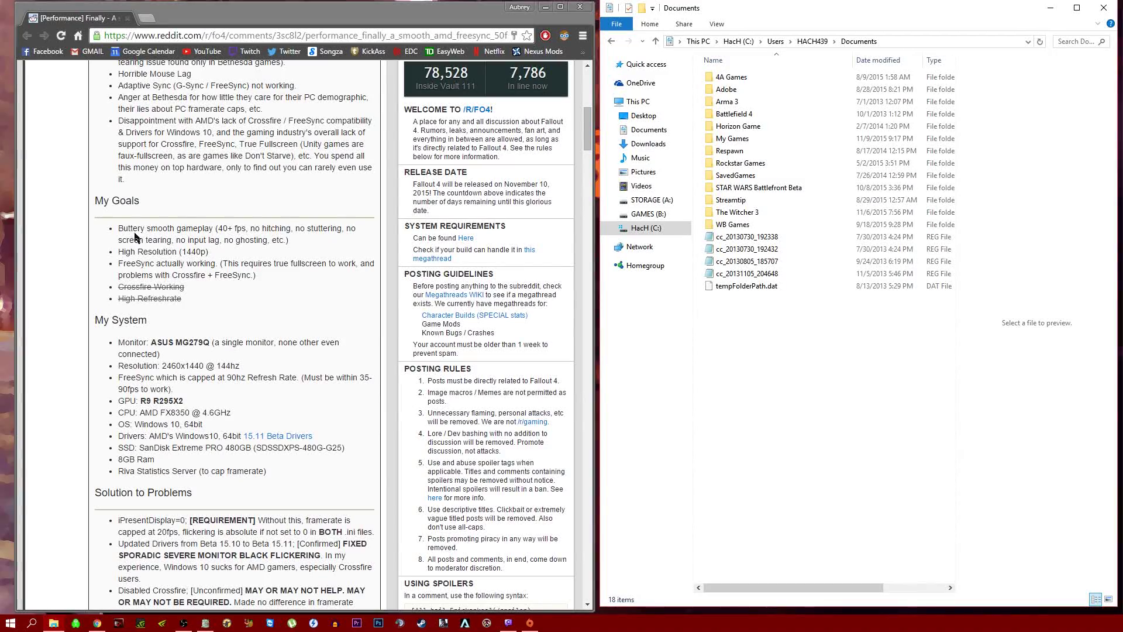
{"action": "scroll", "coordinate": [139, 246], "scroll_direction": "up", "scroll_amount": 4}
{"action": "scroll", "coordinate": [231, 352], "scroll_direction": "down", "scroll_amount": 8}
{"action": "scroll", "coordinate": [210, 409], "scroll_direction": "down", "scroll_amount": 5}
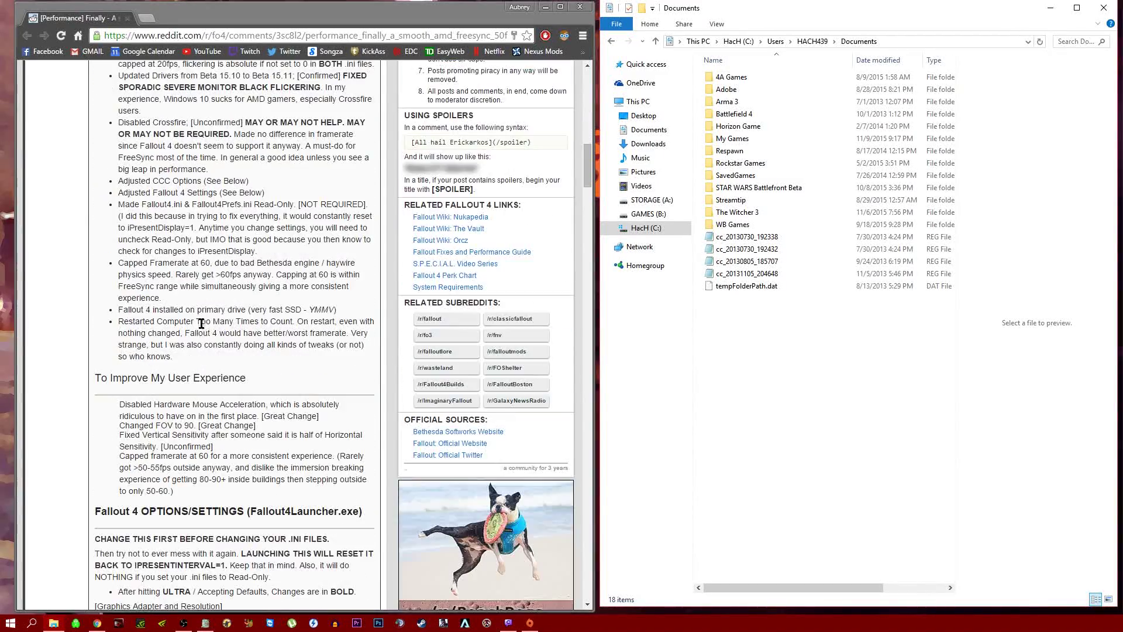
{"action": "scroll", "coordinate": [202, 330], "scroll_direction": "down", "scroll_amount": 7}
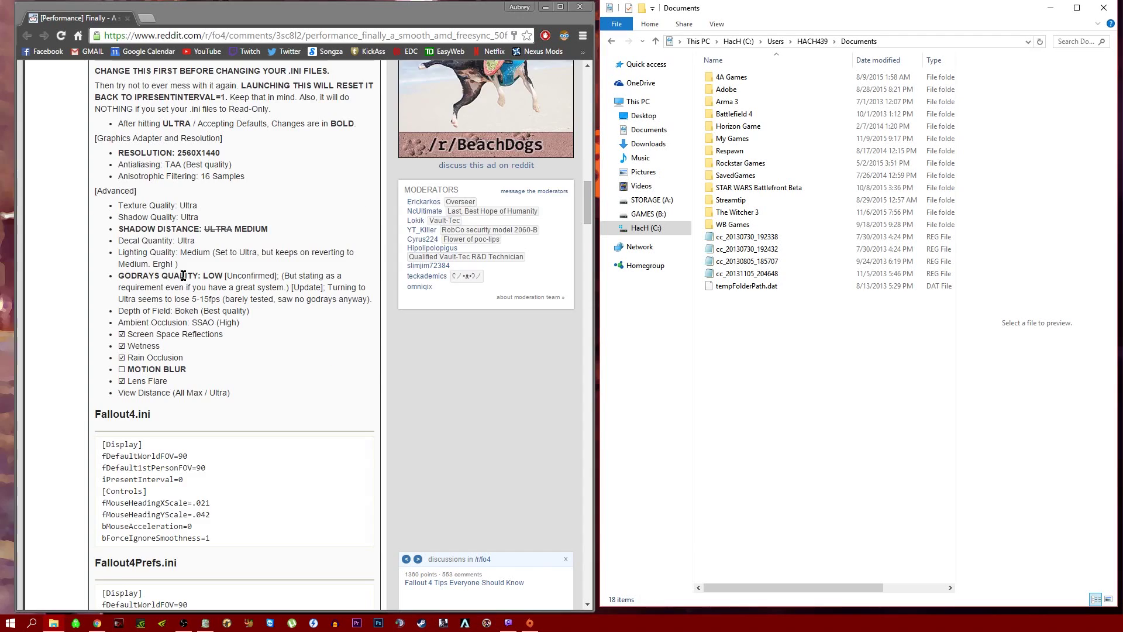
{"action": "scroll", "coordinate": [141, 159], "scroll_direction": "up", "scroll_amount": 2}
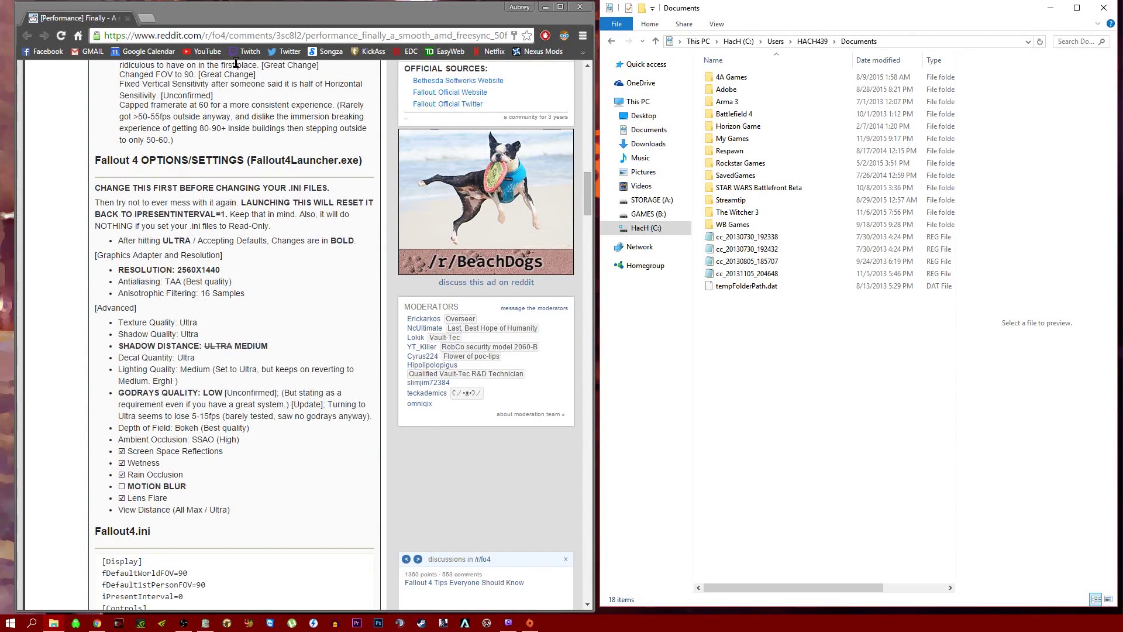
Position the Fallout 4 launcher window up and right, beside the guide's settings section
{"action": "key", "text": "alt+Tab"}
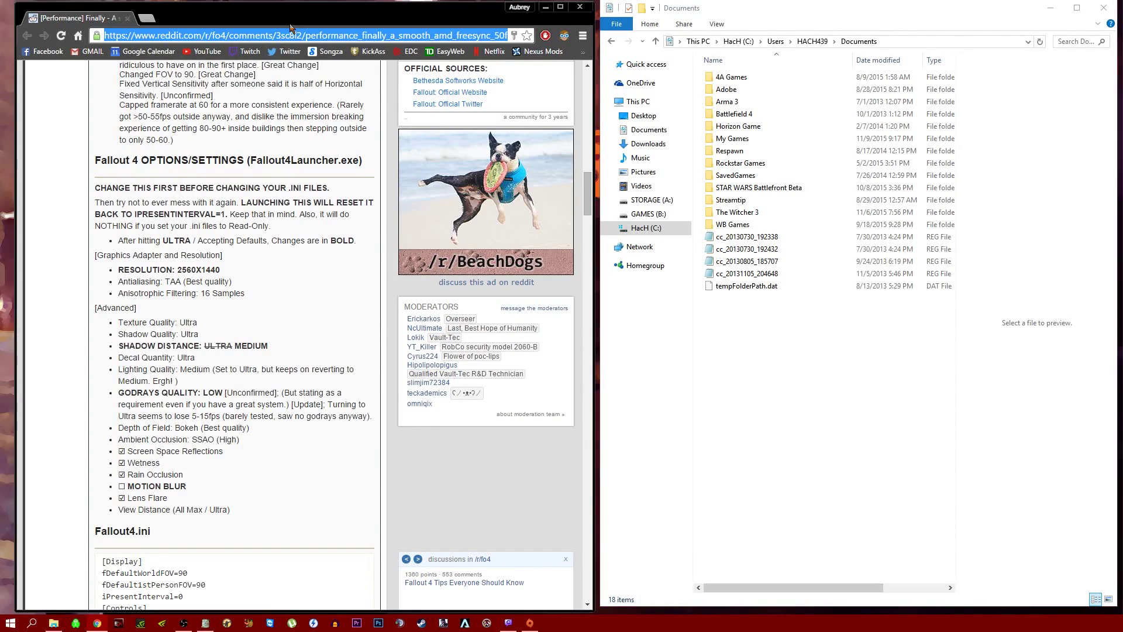
{"action": "left_click", "coordinate": [269, 130]}
{"action": "scroll", "coordinate": [228, 234], "scroll_direction": "up", "scroll_amount": 2}
{"action": "scroll", "coordinate": [228, 235], "scroll_direction": "down", "scroll_amount": 4}
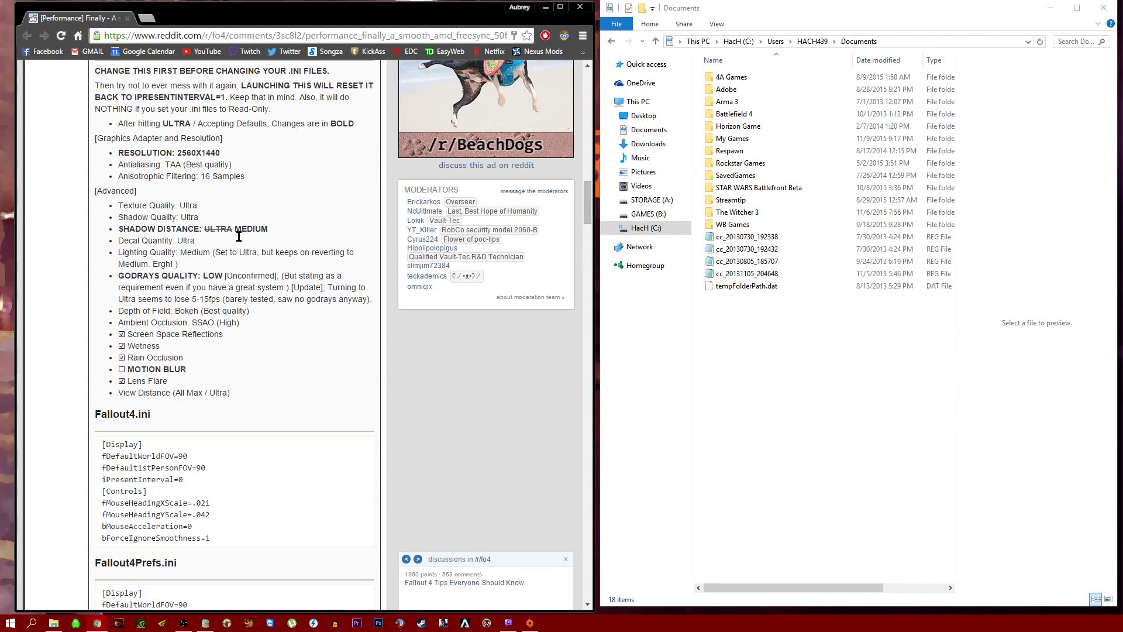
{"action": "scroll", "coordinate": [220, 257], "scroll_direction": "up", "scroll_amount": 2}
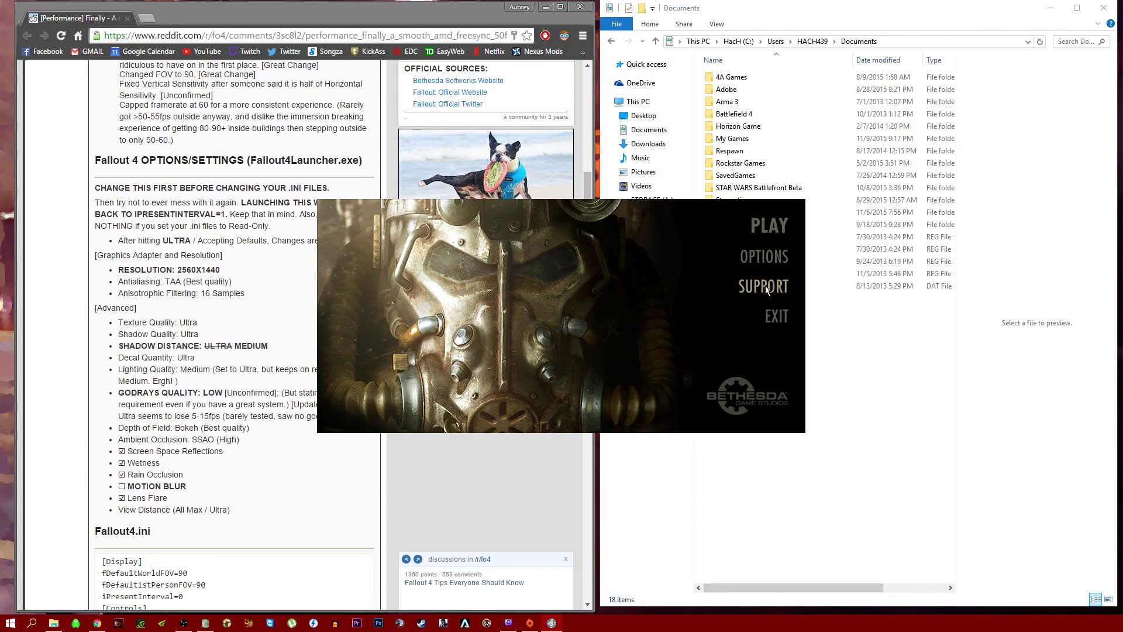
{"action": "left_click_drag", "start_coordinate": [755, 280], "coordinate": [818, 264]}
{"action": "left_click", "coordinate": [816, 241]}
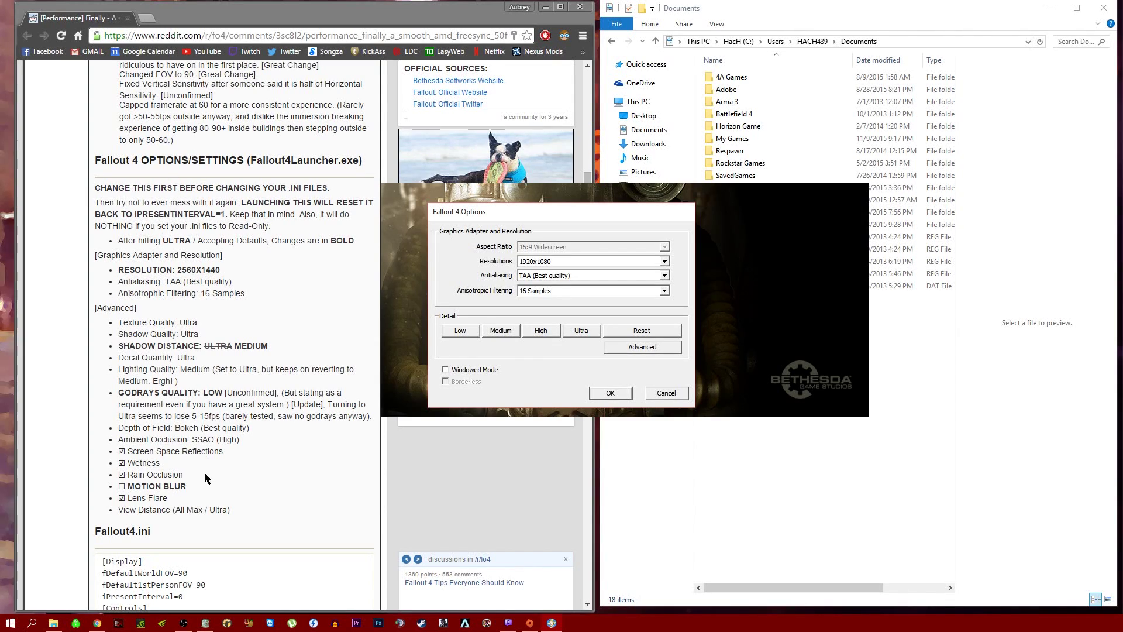
{"action": "left_click", "coordinate": [656, 396]}
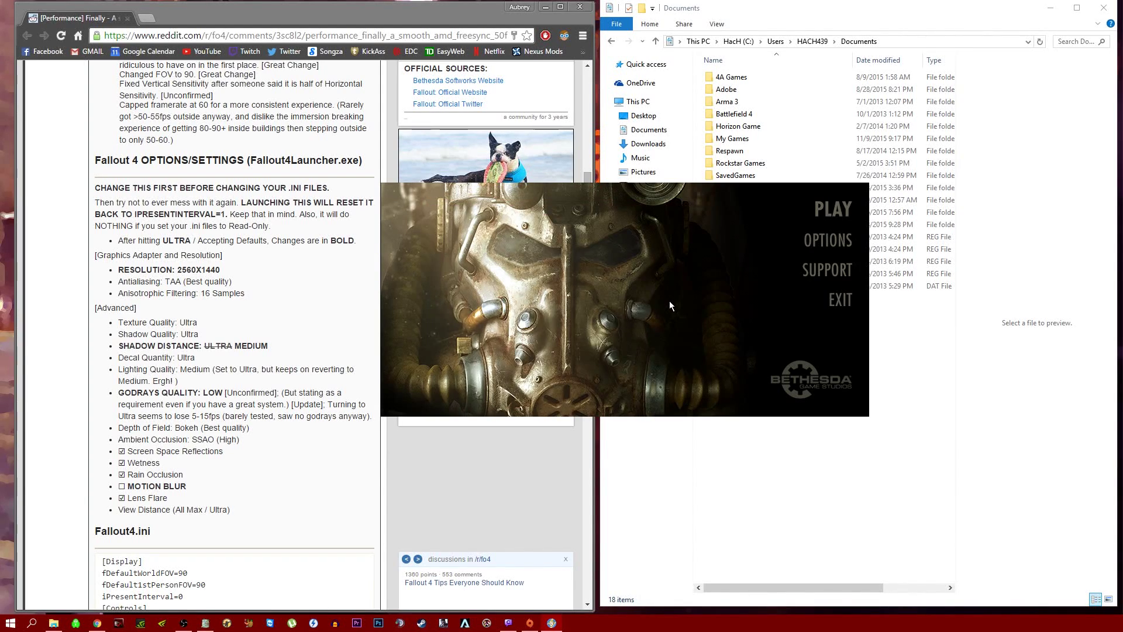
Close the Fallout 4 launcher, leaving the Documents folder window in front
{"action": "scroll", "coordinate": [335, 424], "scroll_direction": "down", "scroll_amount": 4}
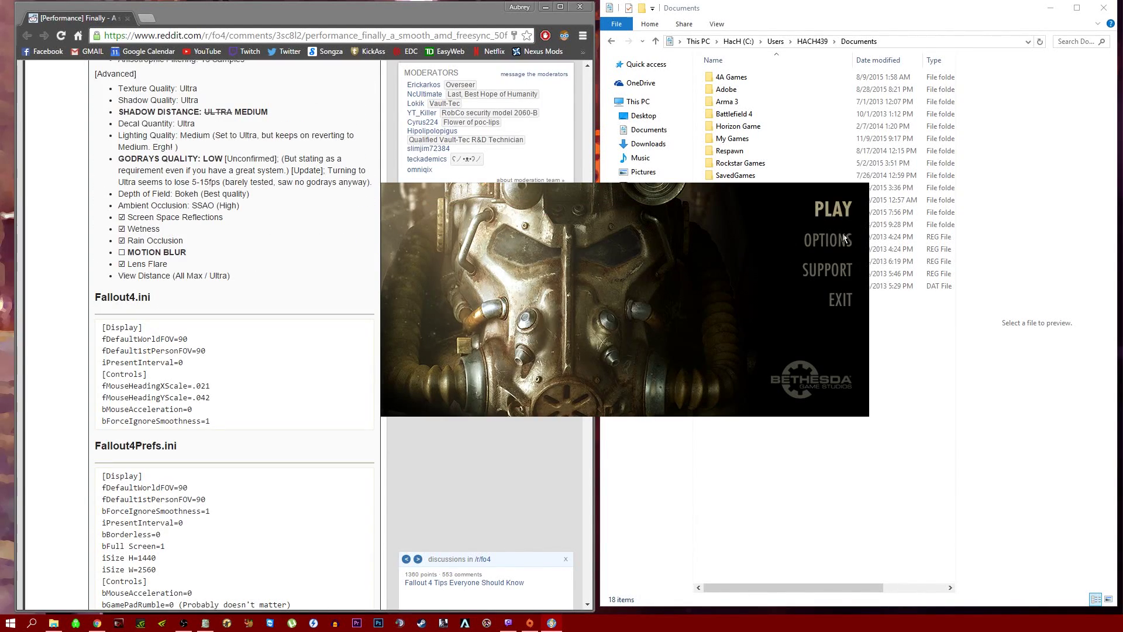
{"action": "scroll", "coordinate": [335, 424], "scroll_direction": "down", "scroll_amount": 4}
{"action": "scroll", "coordinate": [335, 426], "scroll_direction": "up", "scroll_amount": 2}
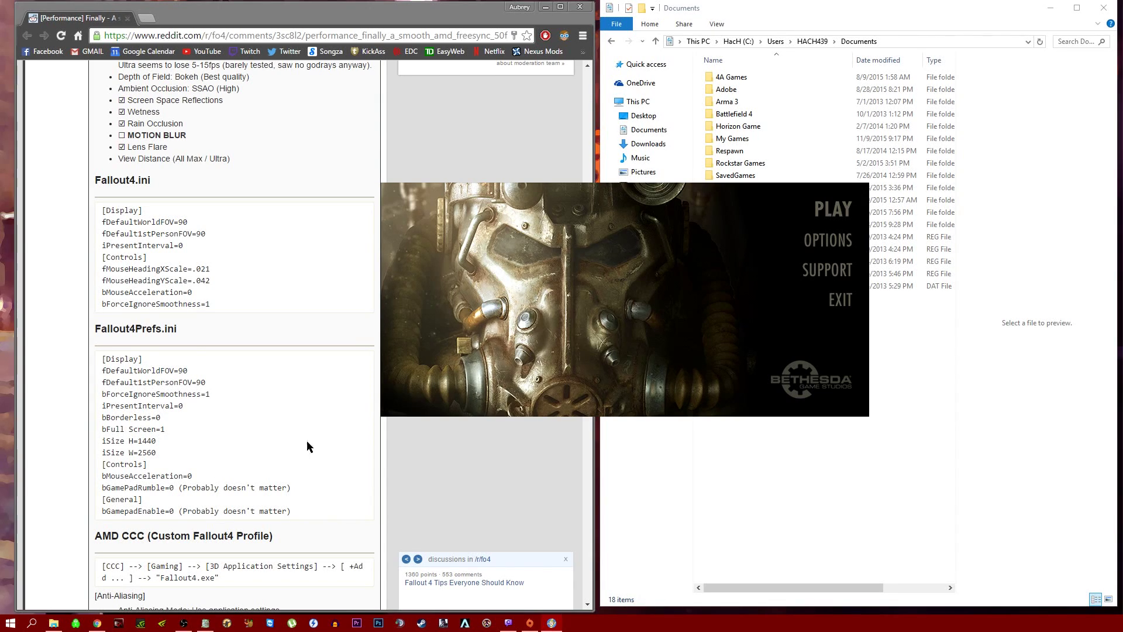
{"action": "left_click", "coordinate": [882, 480]}
{"action": "left_click", "coordinate": [529, 252]}
{"action": "left_click", "coordinate": [840, 297]}
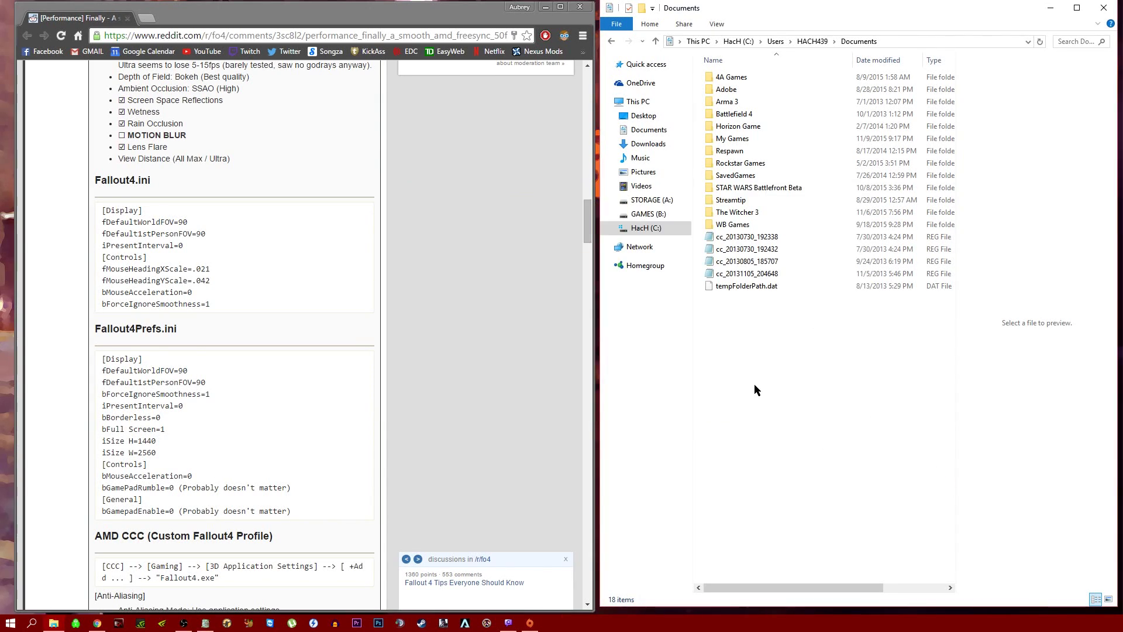
Navigate from C: through Users, the user's profile, Documents and My Games into Fallout4
{"action": "left_click", "coordinate": [739, 41]}
{"action": "double_click", "coordinate": [747, 188]}
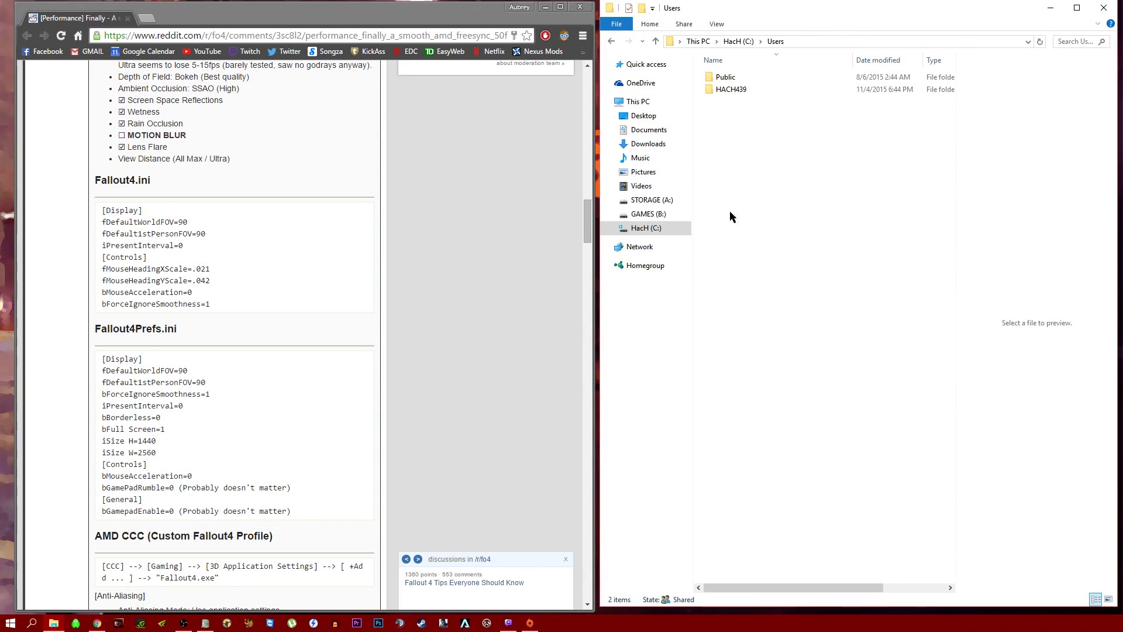
{"action": "double_click", "coordinate": [731, 90]}
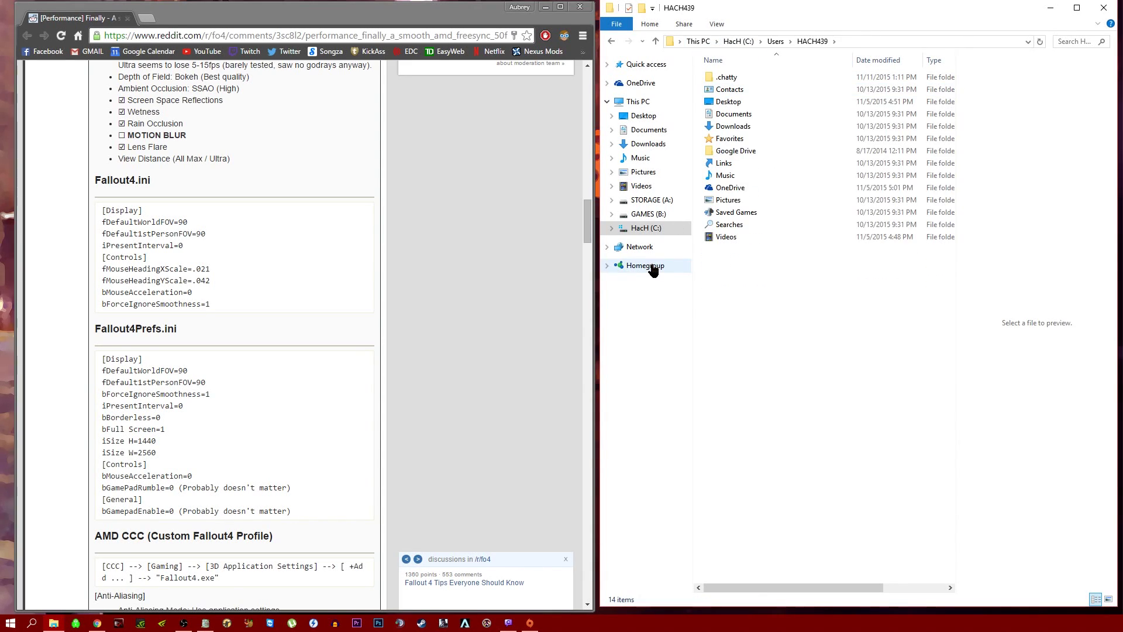
{"action": "double_click", "coordinate": [728, 113]}
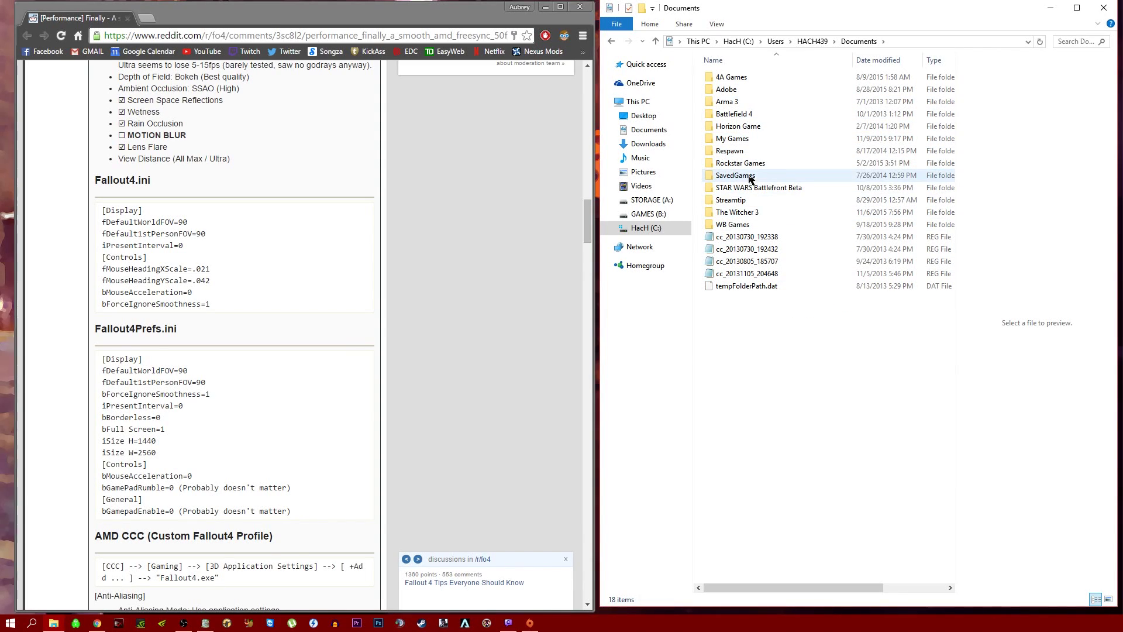
{"action": "double_click", "coordinate": [739, 146]}
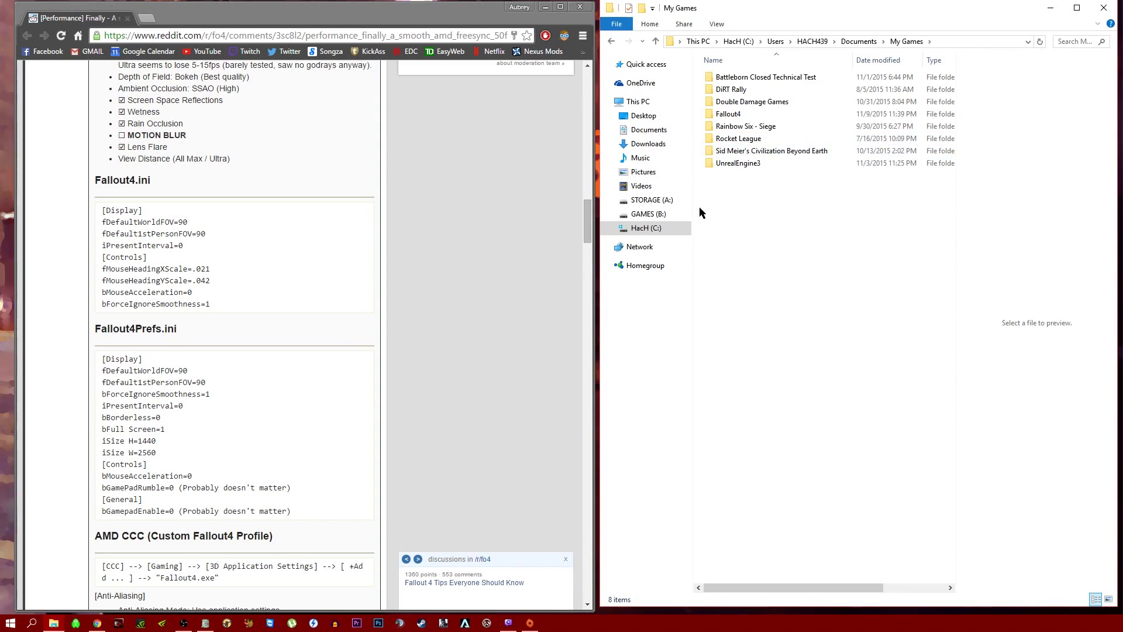
{"action": "double_click", "coordinate": [747, 115]}
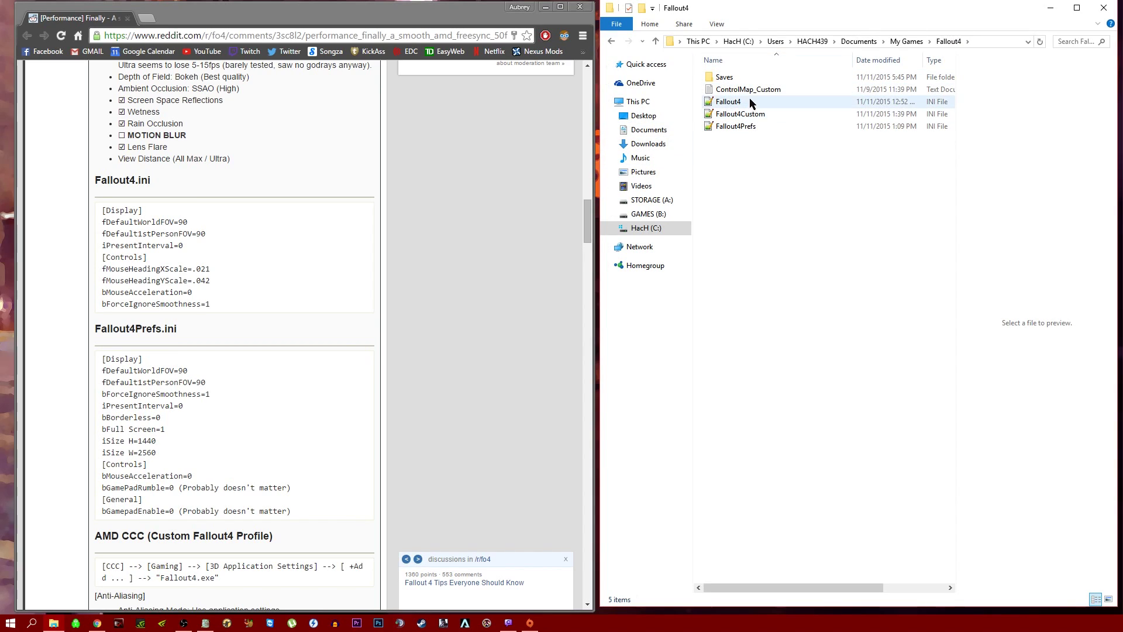
{"action": "right_click", "coordinate": [746, 130]}
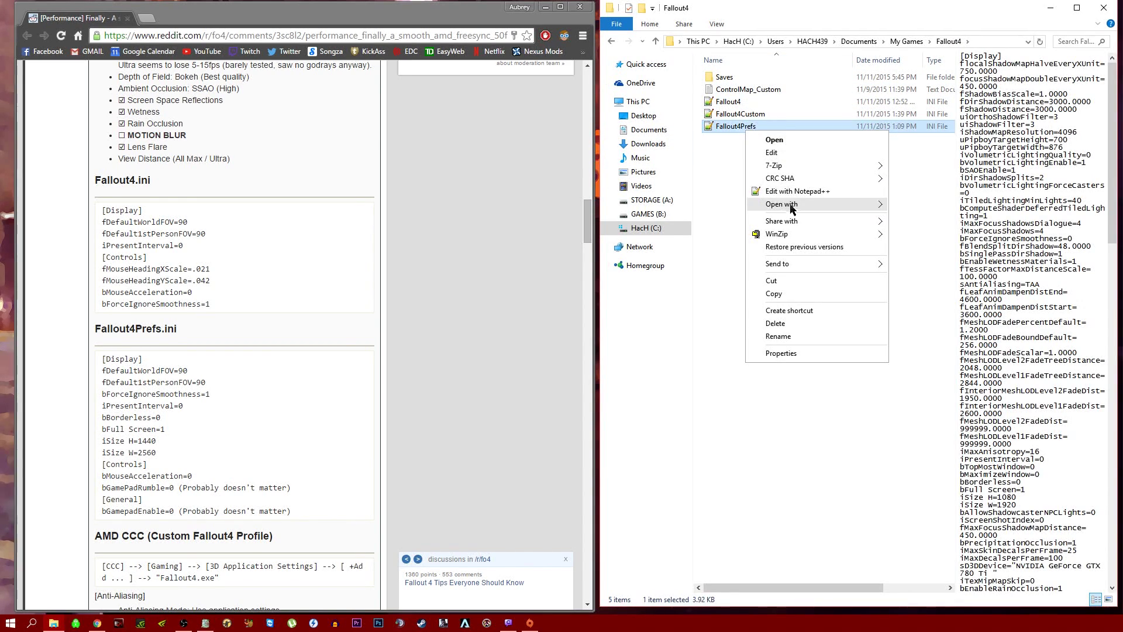
{"action": "mouse_move", "coordinate": [794, 206]}
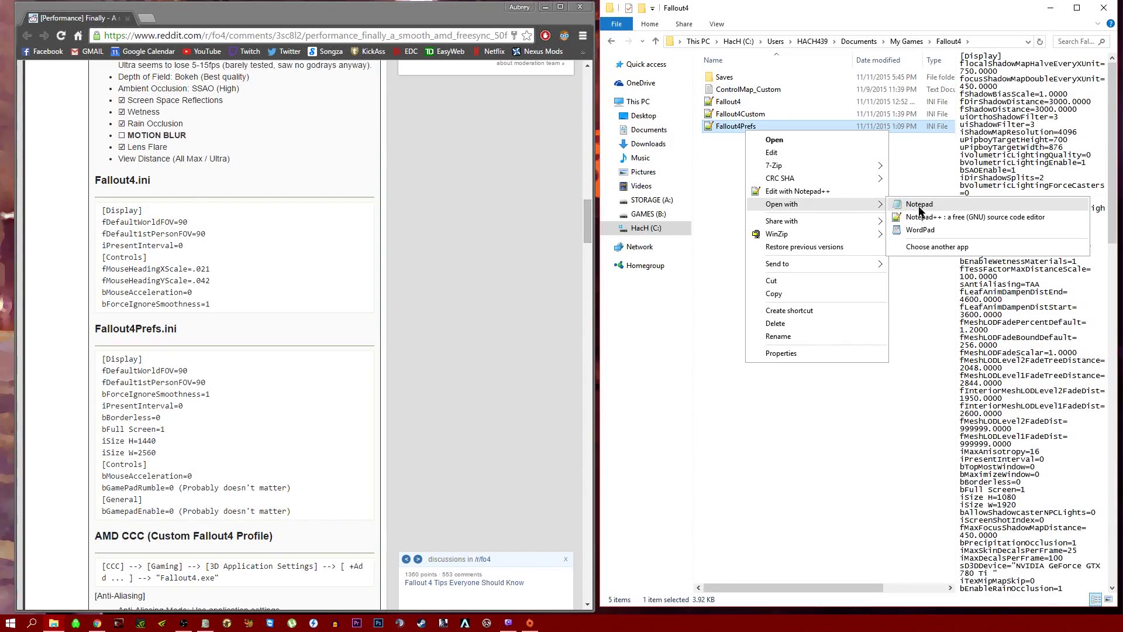
{"action": "left_click", "coordinate": [921, 230]}
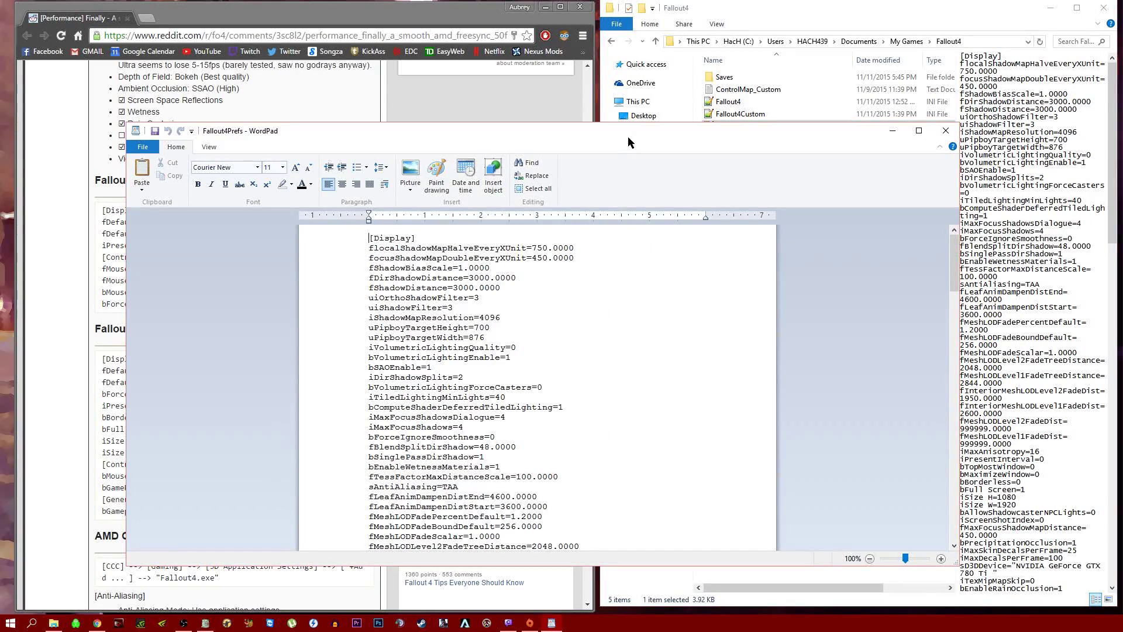
{"action": "left_click_drag", "start_coordinate": [628, 142], "coordinate": [777, 44]}
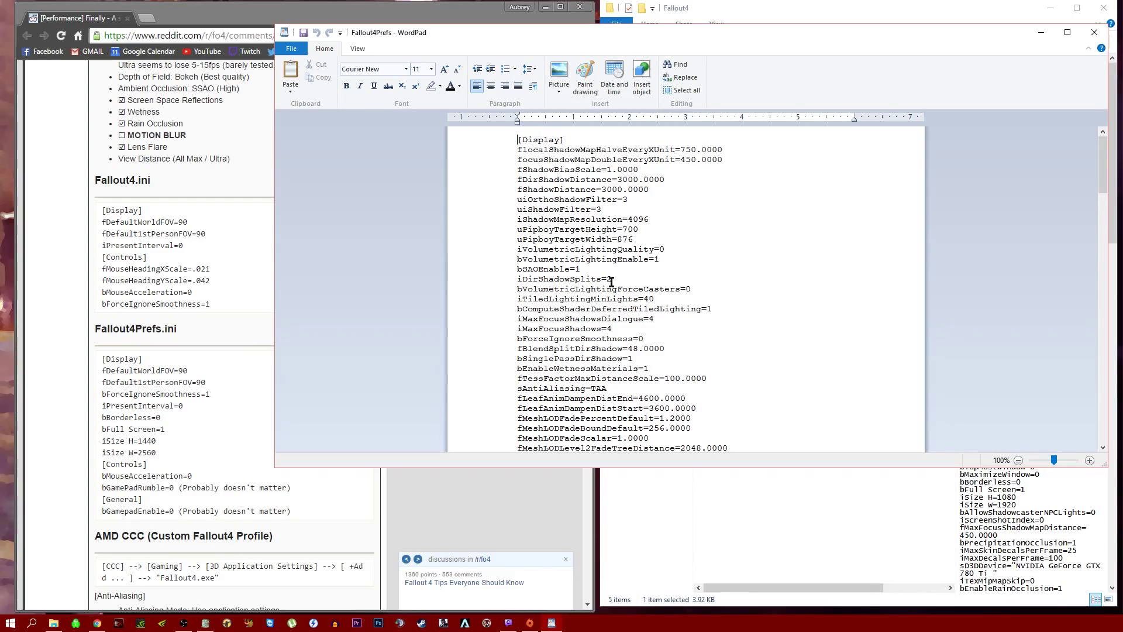
{"action": "scroll", "coordinate": [615, 292], "scroll_direction": "down", "scroll_amount": 20}
{"action": "scroll", "coordinate": [640, 322], "scroll_direction": "down", "scroll_amount": 15}
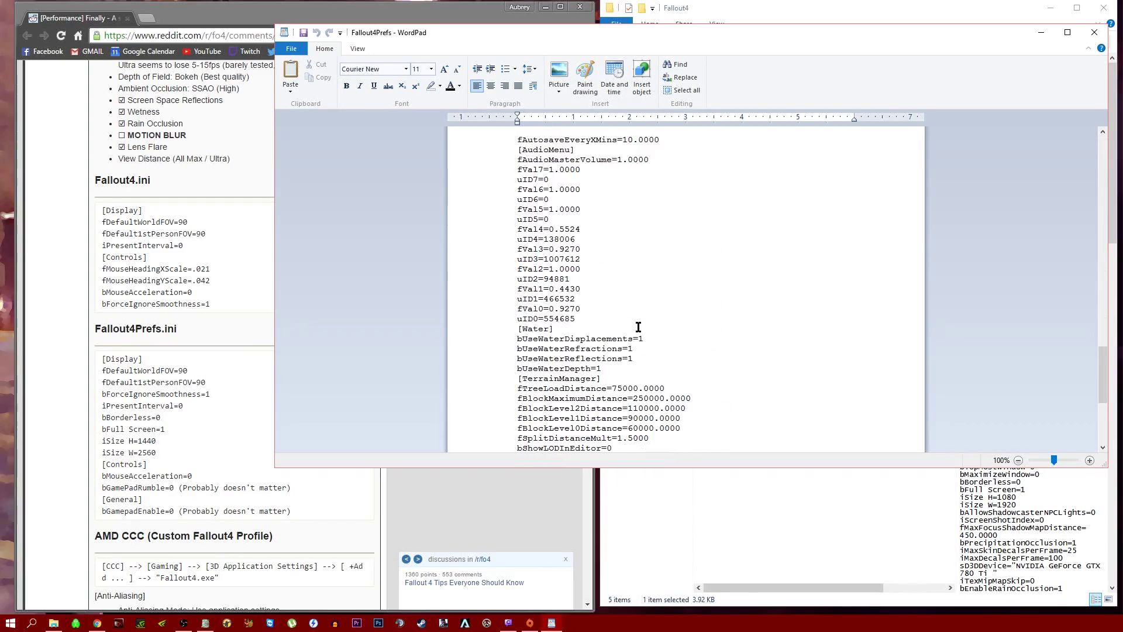
{"action": "scroll", "coordinate": [620, 293], "scroll_direction": "up", "scroll_amount": 20}
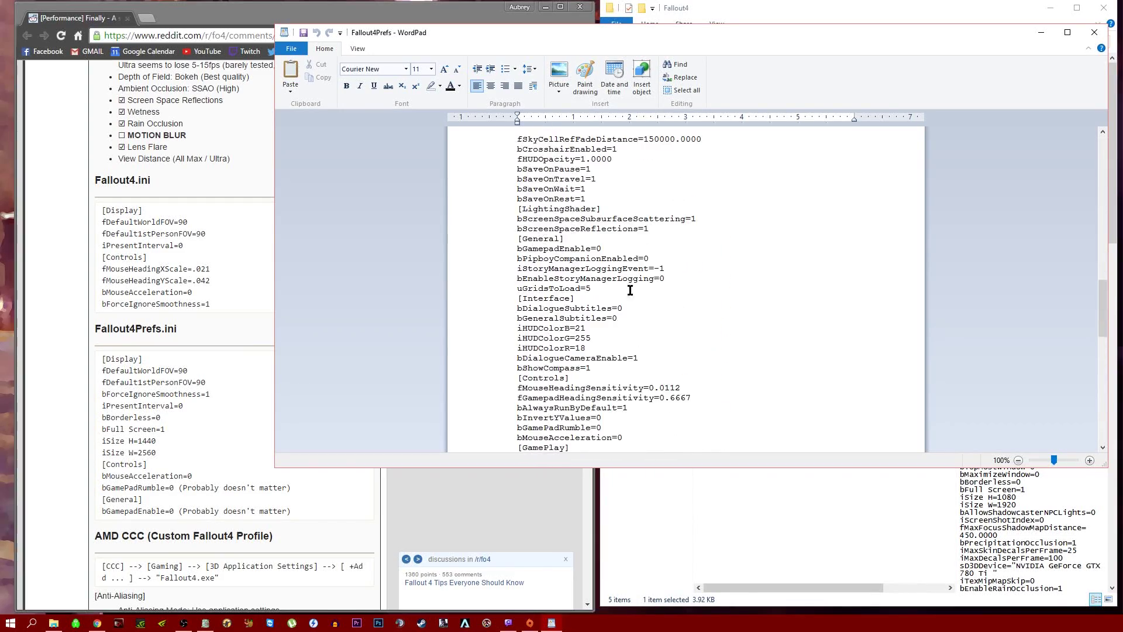
{"action": "scroll", "coordinate": [585, 281], "scroll_direction": "down", "scroll_amount": 6}
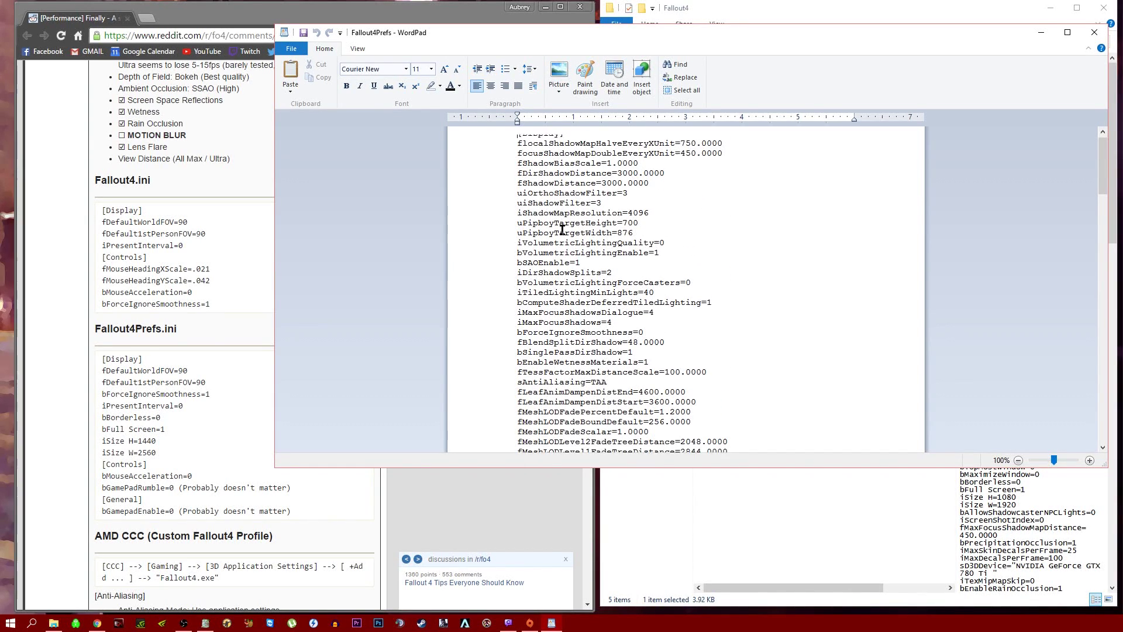
{"action": "scroll", "coordinate": [560, 344], "scroll_direction": "down", "scroll_amount": 6}
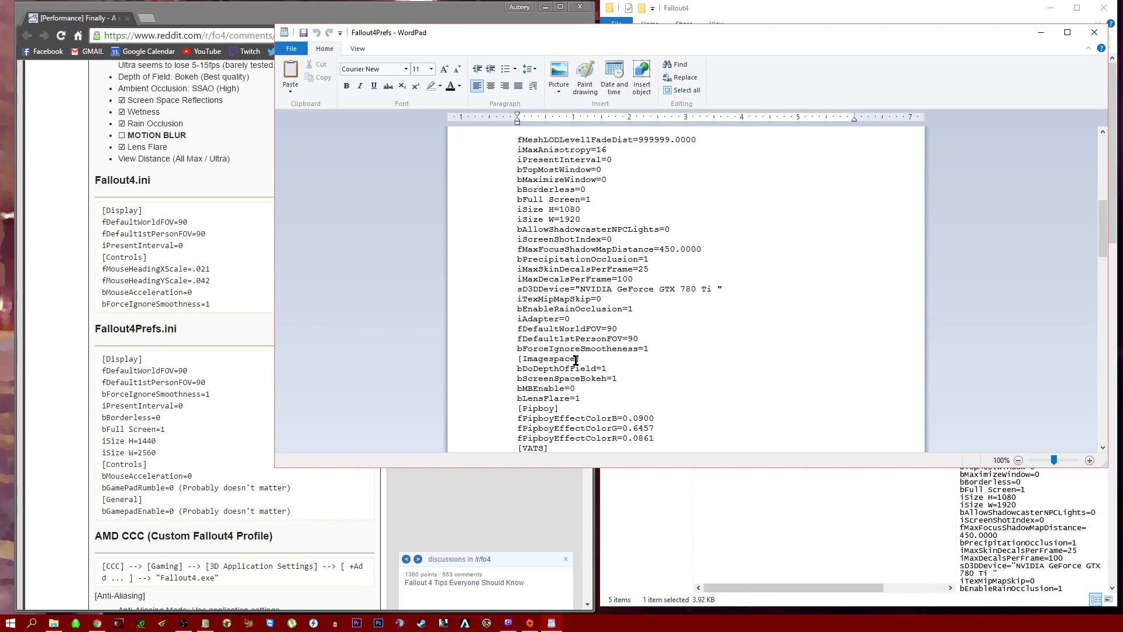
{"action": "left_click", "coordinate": [654, 346]}
{"action": "left_click_drag", "start_coordinate": [645, 338], "coordinate": [530, 331]}
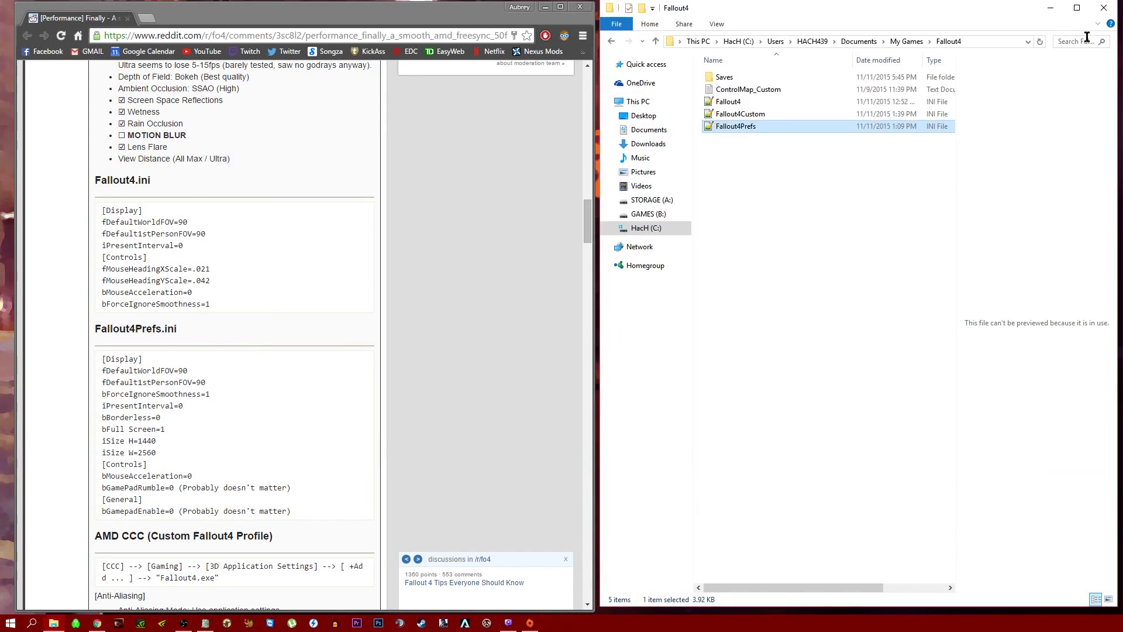
{"action": "left_click", "coordinate": [1094, 33]}
Tick Read-only in Fallout4Prefs' Properties dialog and confirm with OK
{"action": "right_click", "coordinate": [726, 126]}
{"action": "left_click", "coordinate": [761, 351]}
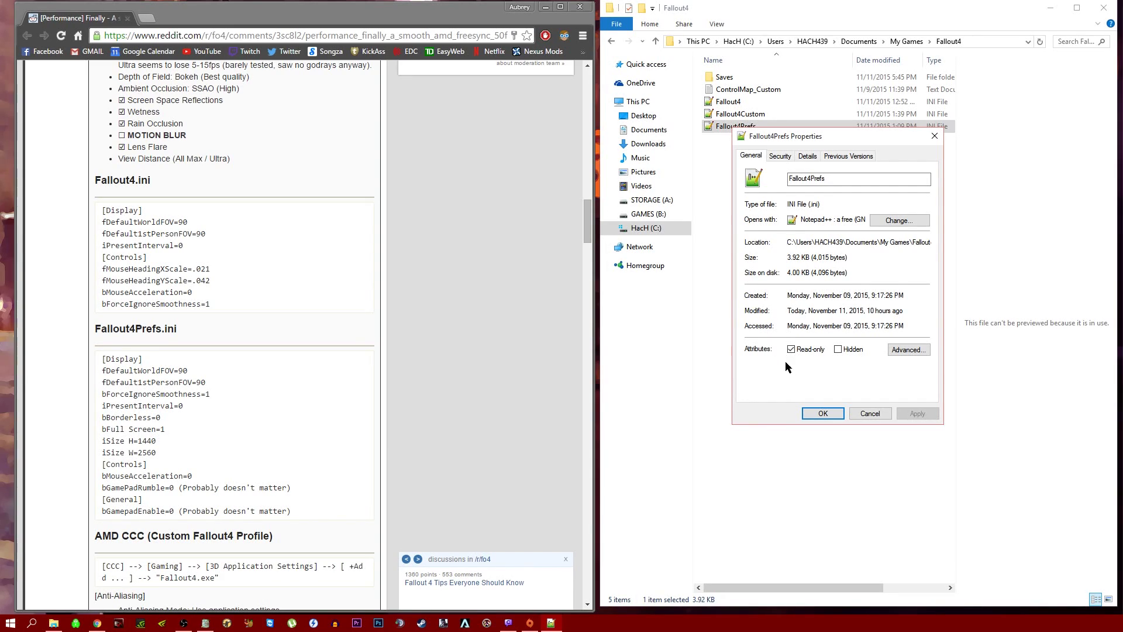
{"action": "left_click", "coordinate": [835, 416]}
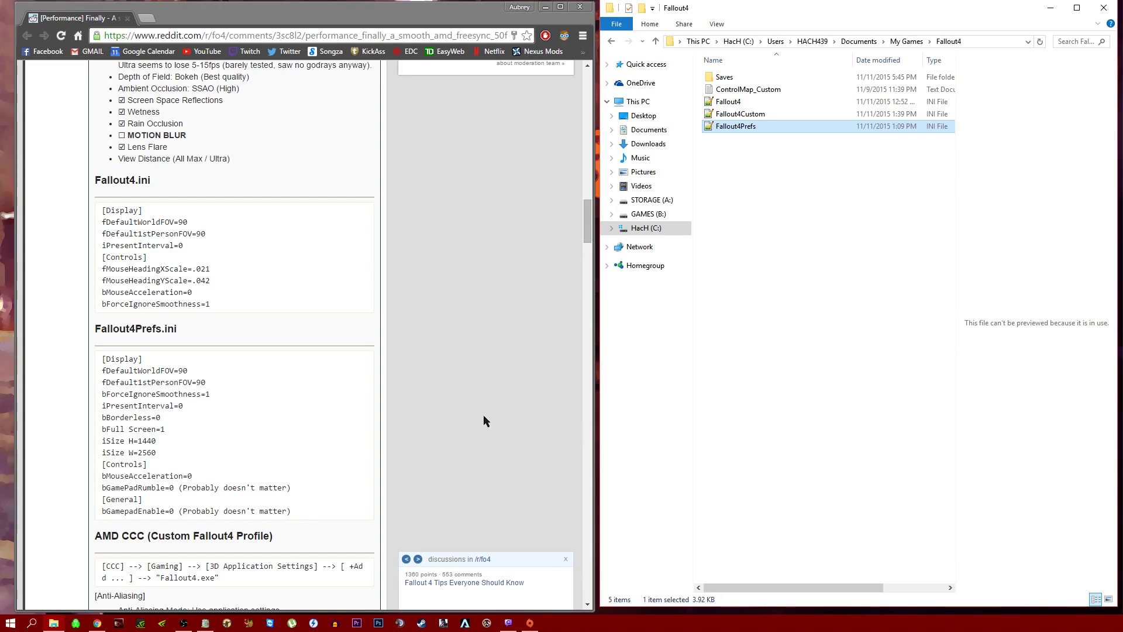
{"action": "scroll", "coordinate": [344, 386], "scroll_direction": "down", "scroll_amount": 10}
{"action": "scroll", "coordinate": [345, 381], "scroll_direction": "down", "scroll_amount": 2}
{"action": "scroll", "coordinate": [308, 261], "scroll_direction": "up", "scroll_amount": 15}
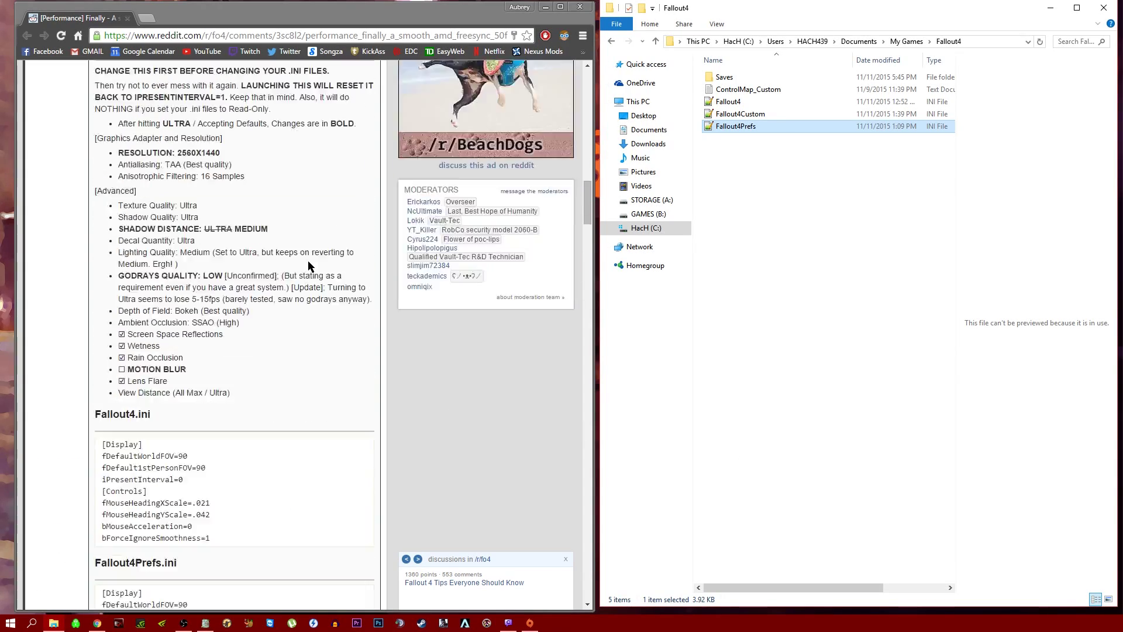
{"action": "scroll", "coordinate": [230, 521], "scroll_direction": "down", "scroll_amount": 10}
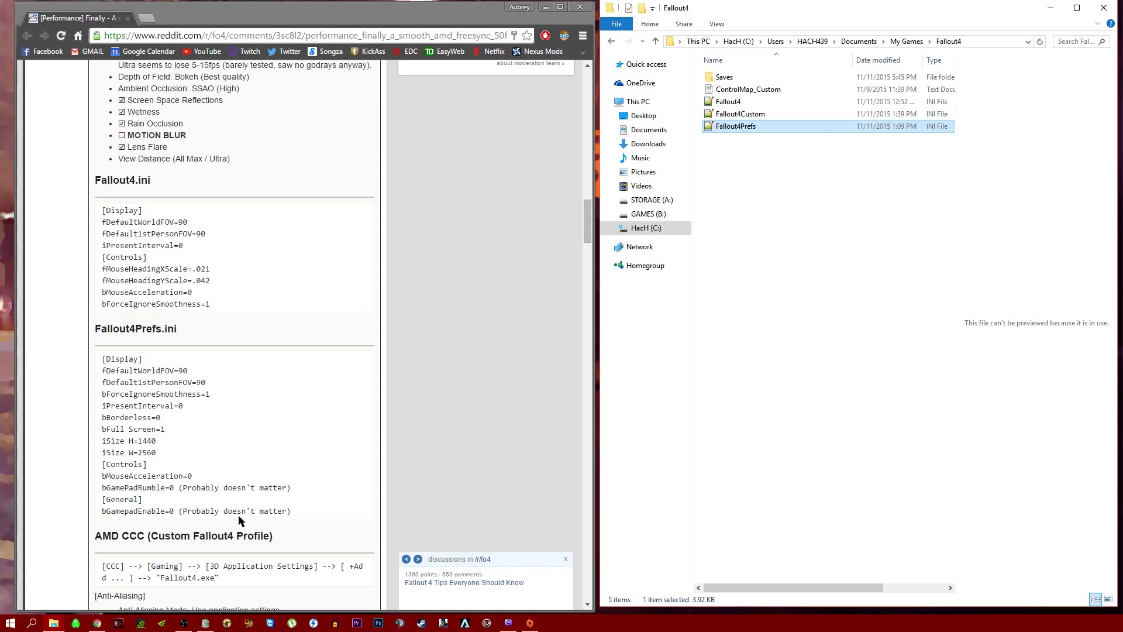
{"action": "scroll", "coordinate": [237, 515], "scroll_direction": "down", "scroll_amount": 10}
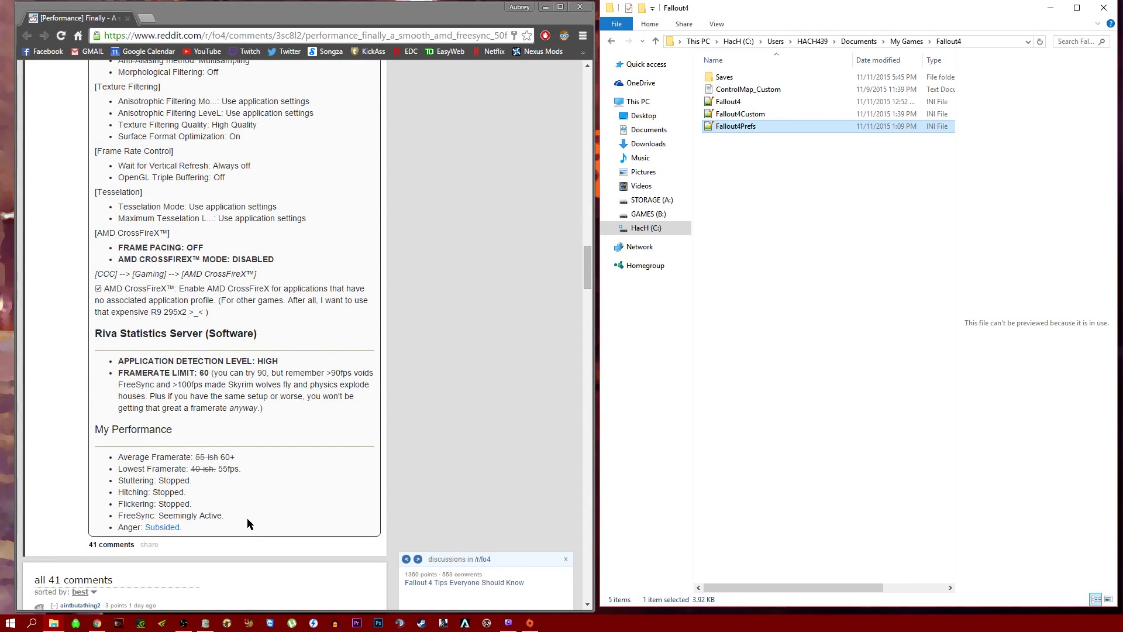
{"action": "scroll", "coordinate": [356, 504], "scroll_direction": "up", "scroll_amount": 15}
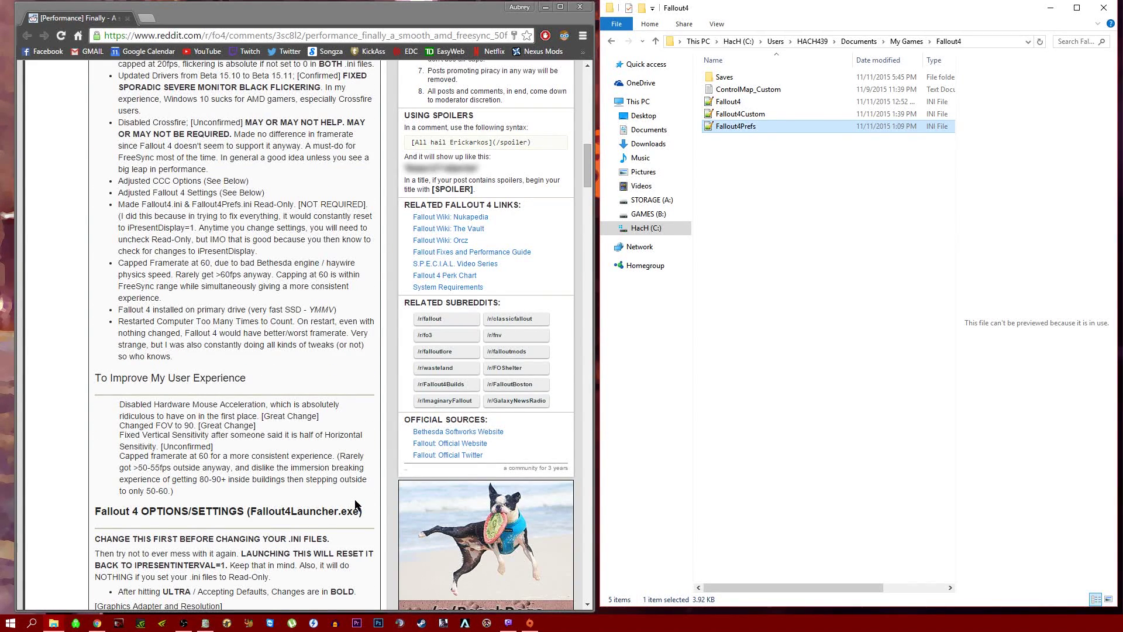